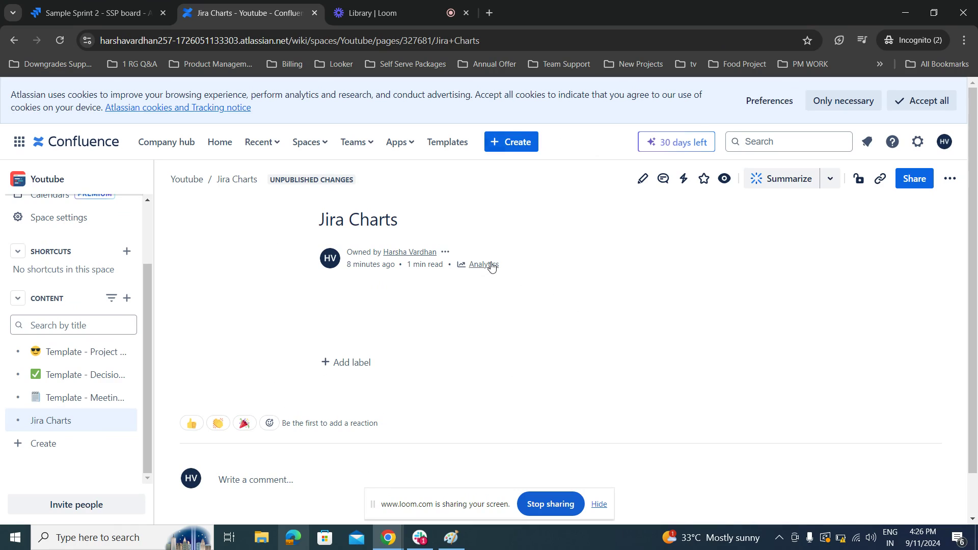
Open the Jira Charts page for editing and bring up the insertable elements list
{"action": "left_click", "coordinate": [642, 179]}
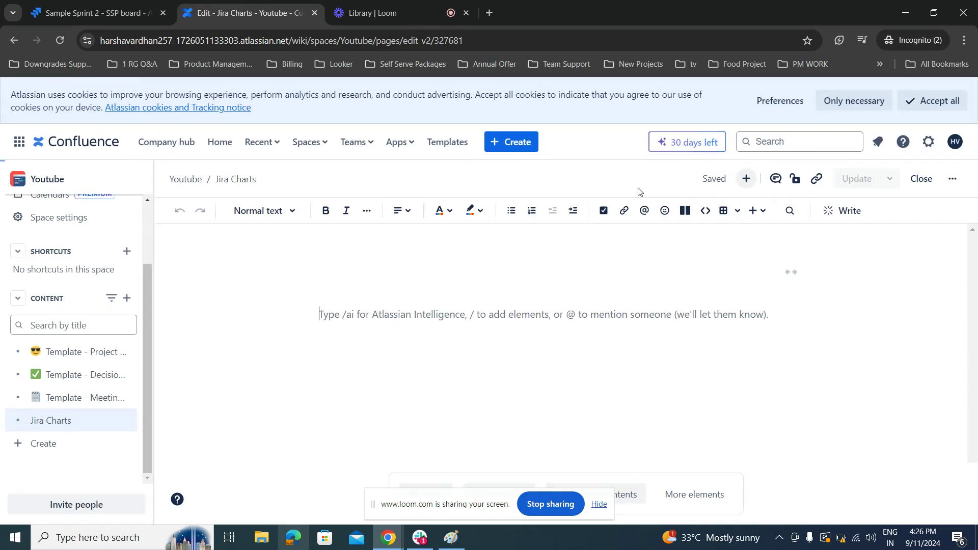
{"action": "left_click", "coordinate": [589, 321]}
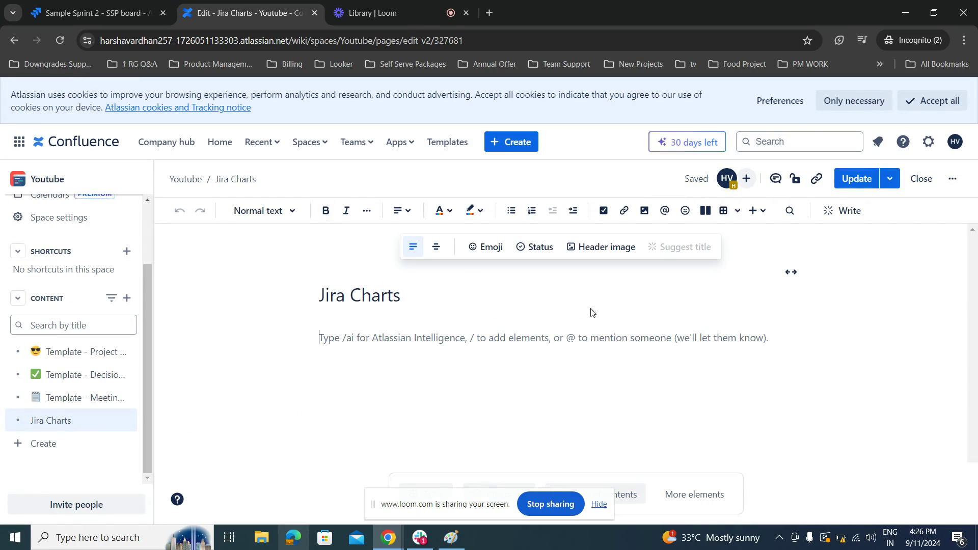
{"action": "left_click", "coordinate": [758, 211]}
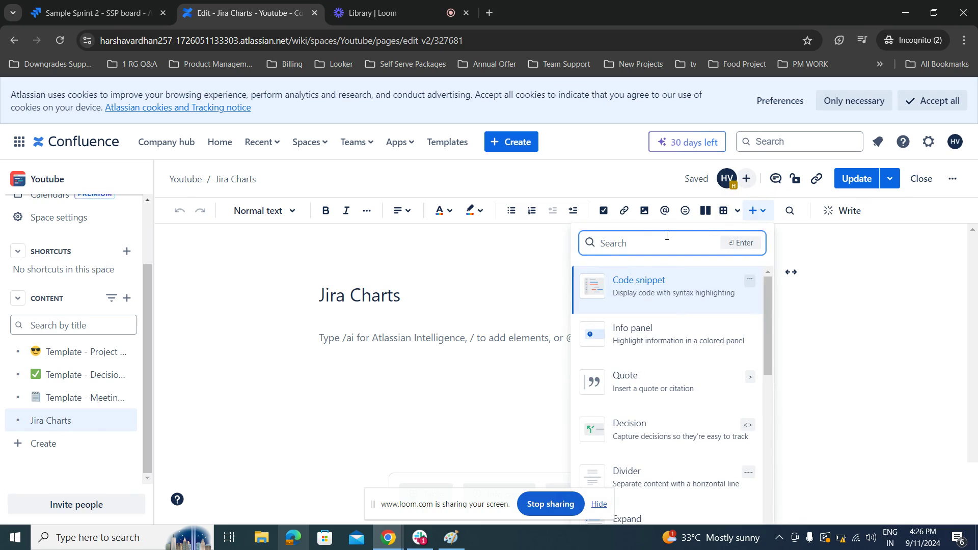
{"action": "type", "text": "jira char"}
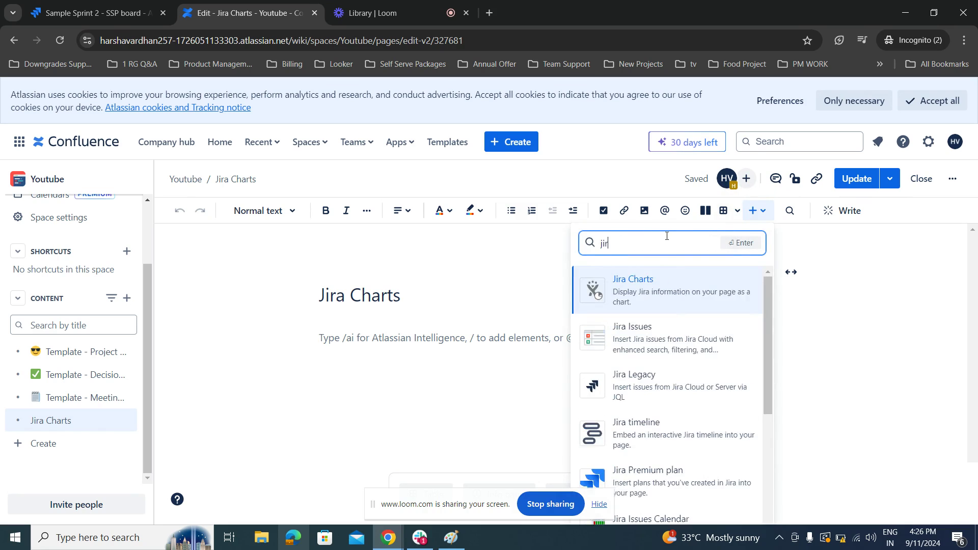
Start a Jira pie chart with the search query Project = "Sample Scrum Project"
{"action": "left_click", "coordinate": [673, 291]}
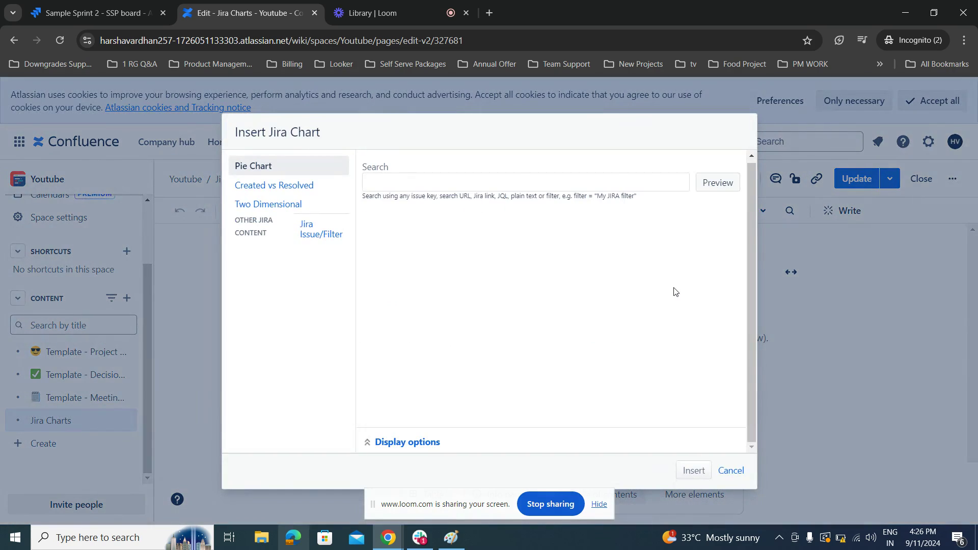
{"action": "left_click", "coordinate": [411, 186]}
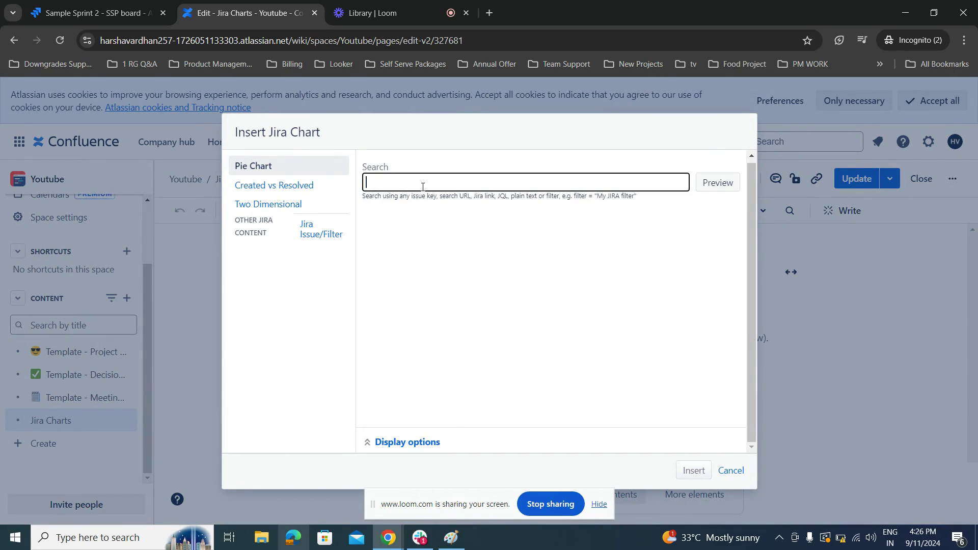
{"action": "type", "text": "Poje"}
{"action": "type", "text": "= Sample"}
{"action": "type", "text": " Sct"}
{"action": "type", "text": "um "}
{"action": "type", "text": "Po"}
{"action": "type", "text": "roject"}
{"action": "left_click", "coordinate": [404, 185]}
{"action": "type", "text": "\""}
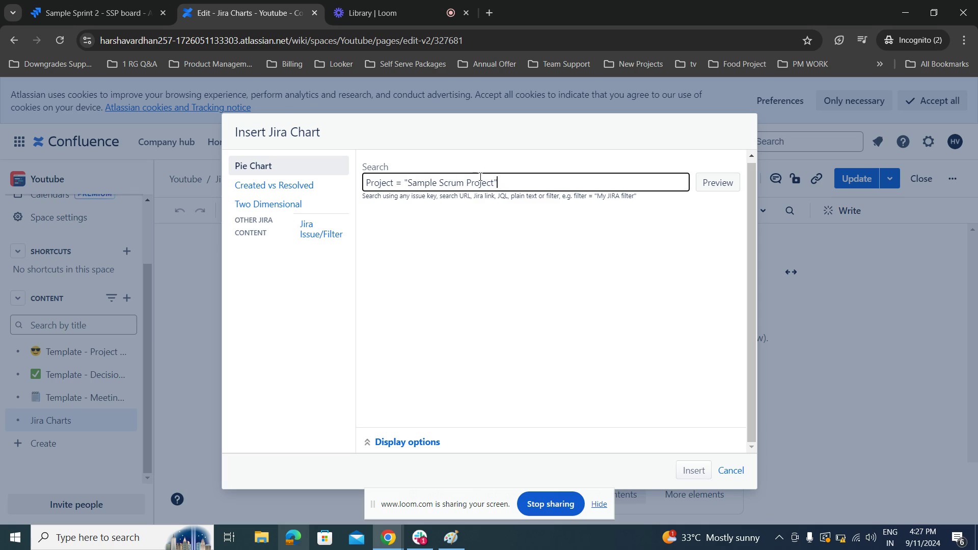
Preview the Sample Scrum Project pie chart and expand its display options
{"action": "left_click", "coordinate": [718, 183]}
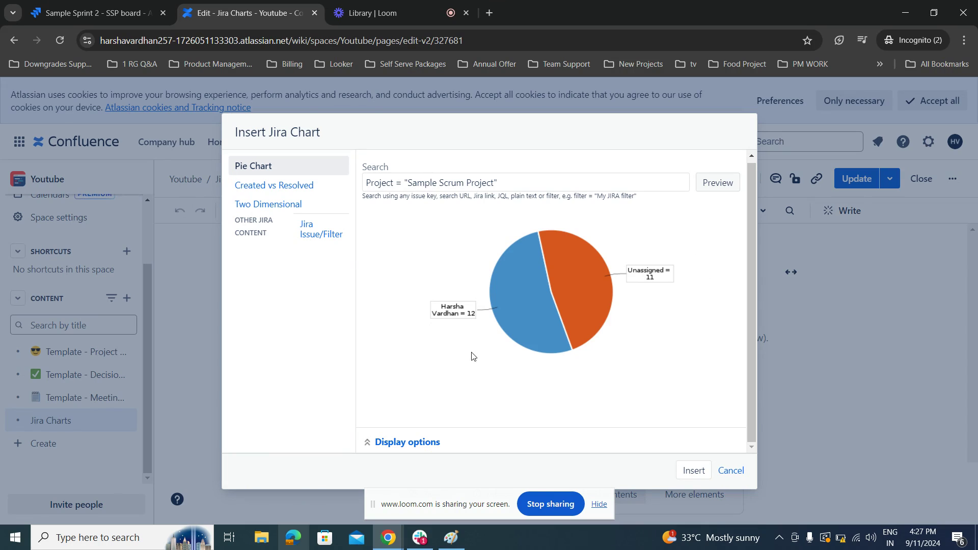
{"action": "left_click", "coordinate": [411, 444]}
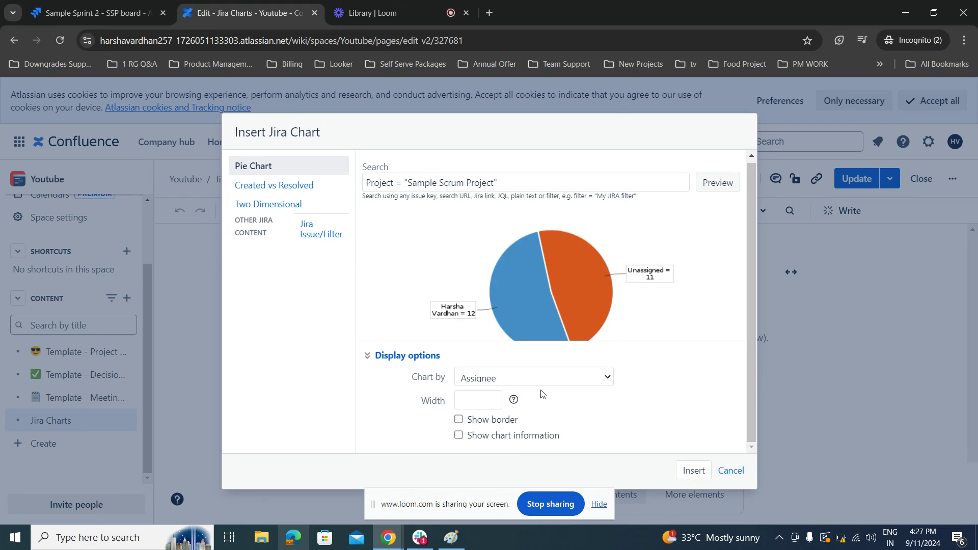
Try Priority and Issue Type as the chart grouping, then settle on Status
{"action": "left_click", "coordinate": [536, 379]}
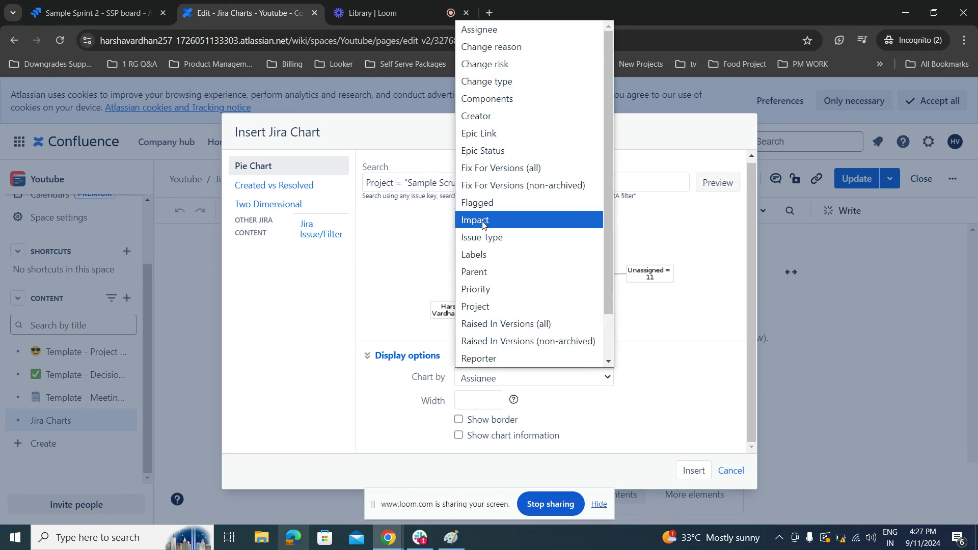
{"action": "left_click", "coordinate": [486, 289]}
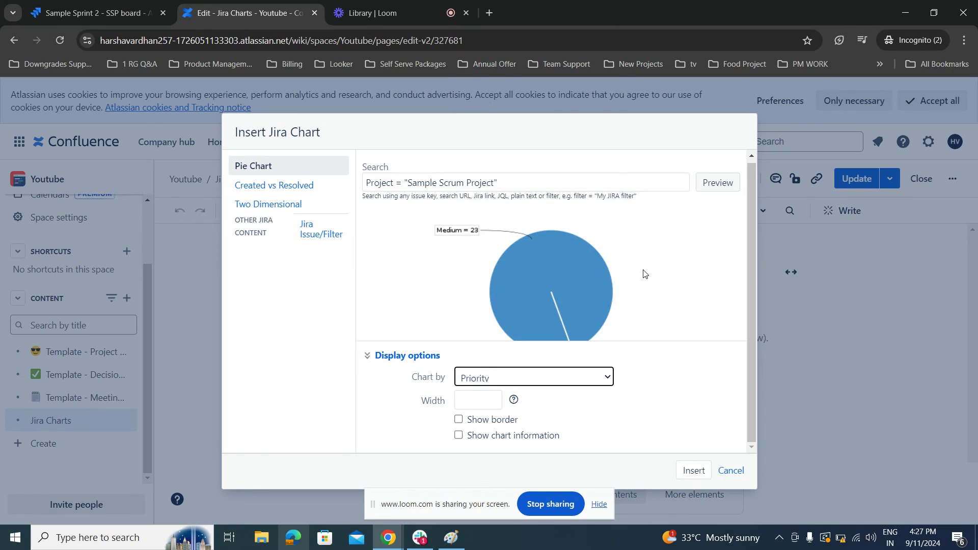
{"action": "left_click", "coordinate": [534, 378]}
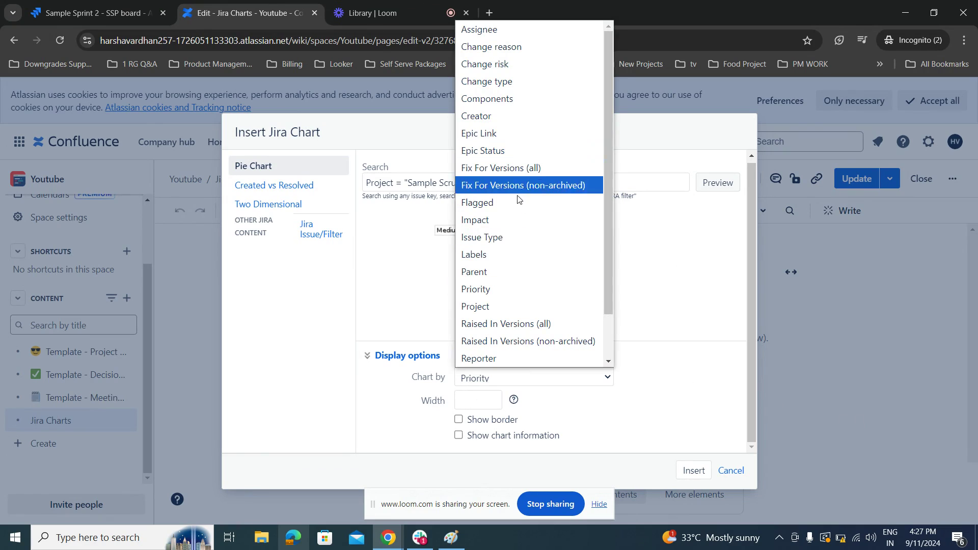
{"action": "left_click", "coordinate": [482, 237]}
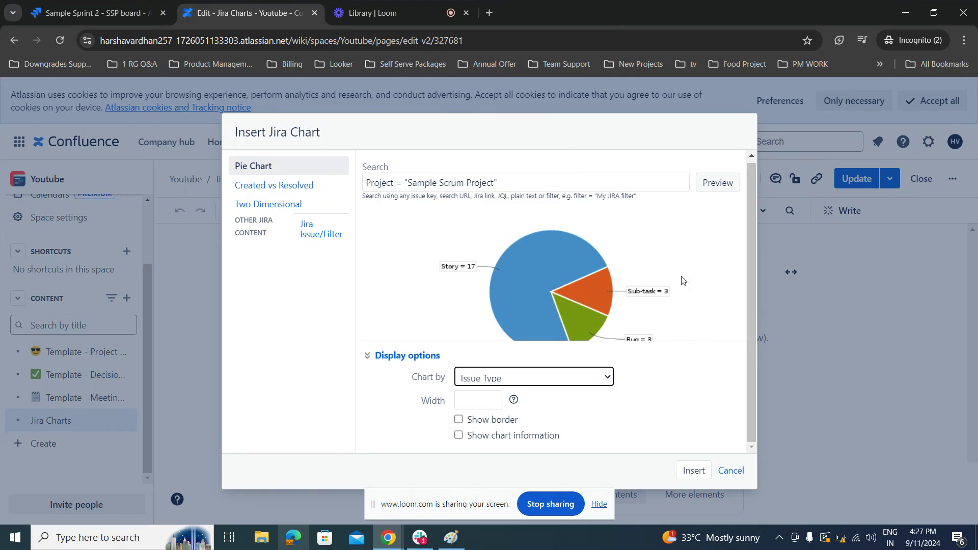
{"action": "left_click", "coordinate": [535, 378]}
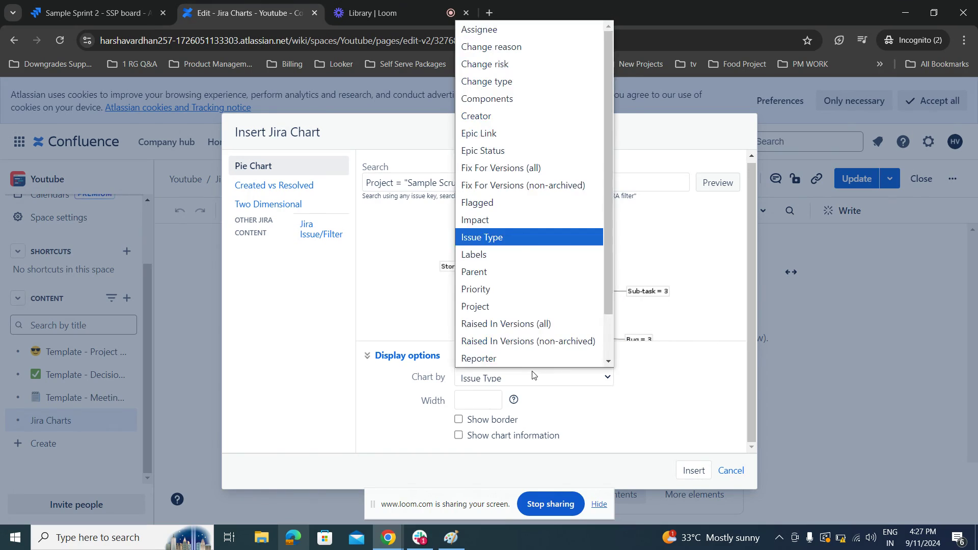
{"action": "scroll", "coordinate": [528, 229], "scroll_direction": "down", "scroll_amount": 1}
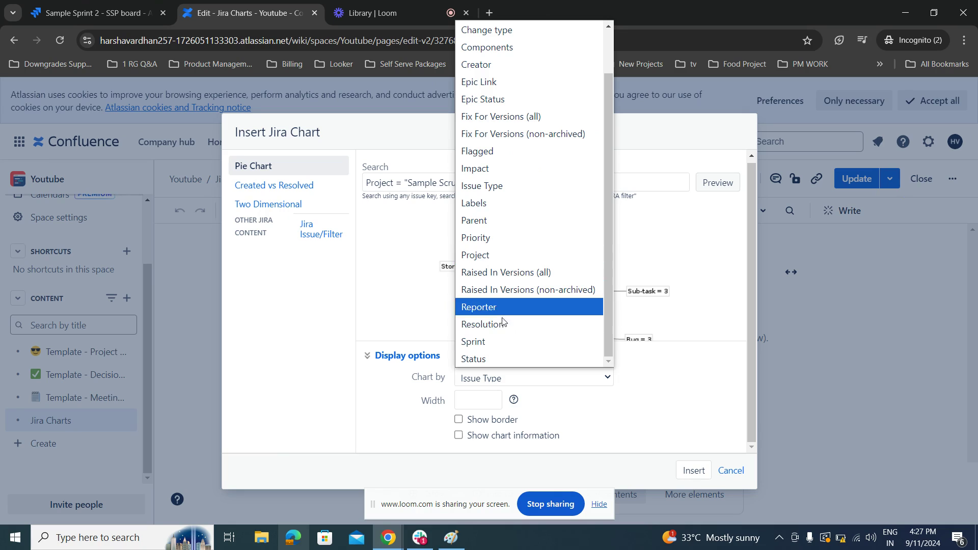
{"action": "left_click", "coordinate": [502, 359]}
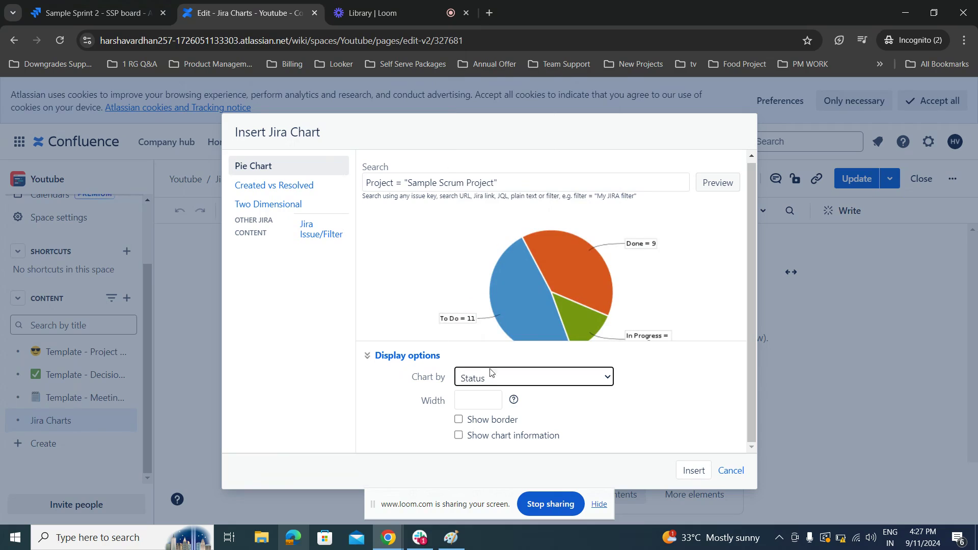
Enable Show border and Show chart information, then insert the Status pie chart
{"action": "left_click", "coordinate": [477, 399]}
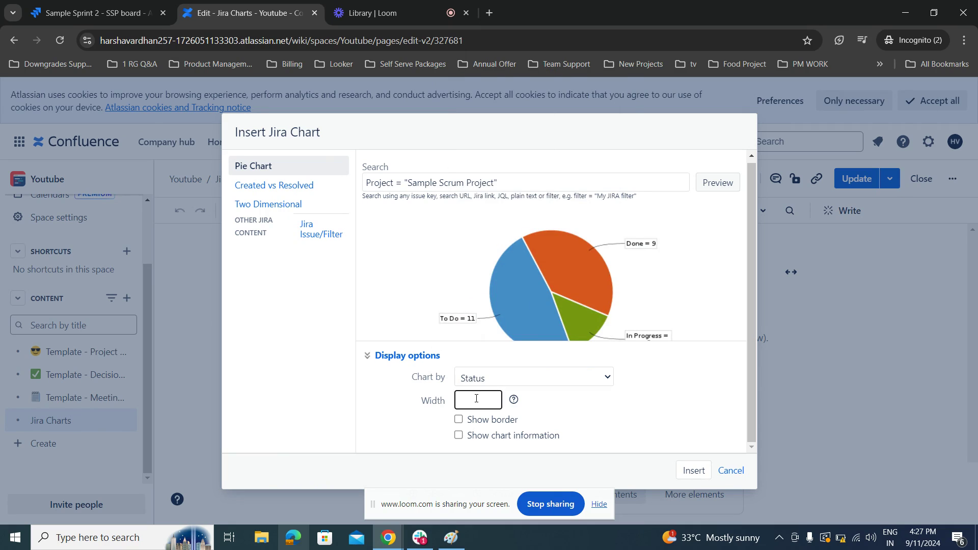
{"action": "type", "text": "500"}
{"action": "type", "text": "px"}
{"action": "left_click", "coordinate": [458, 419]}
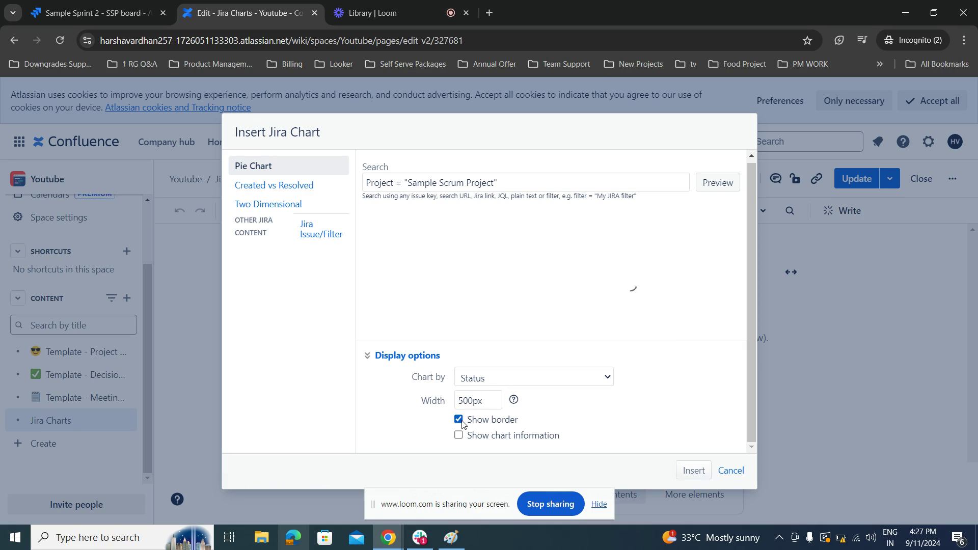
{"action": "left_click", "coordinate": [459, 435]}
{"action": "scroll", "coordinate": [687, 221], "scroll_direction": "down", "scroll_amount": 1}
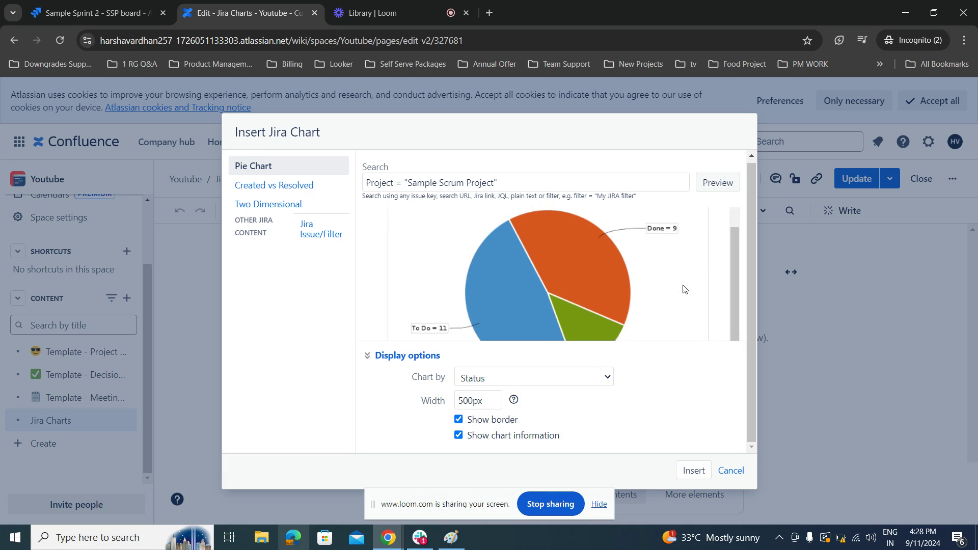
{"action": "left_click", "coordinate": [694, 471]}
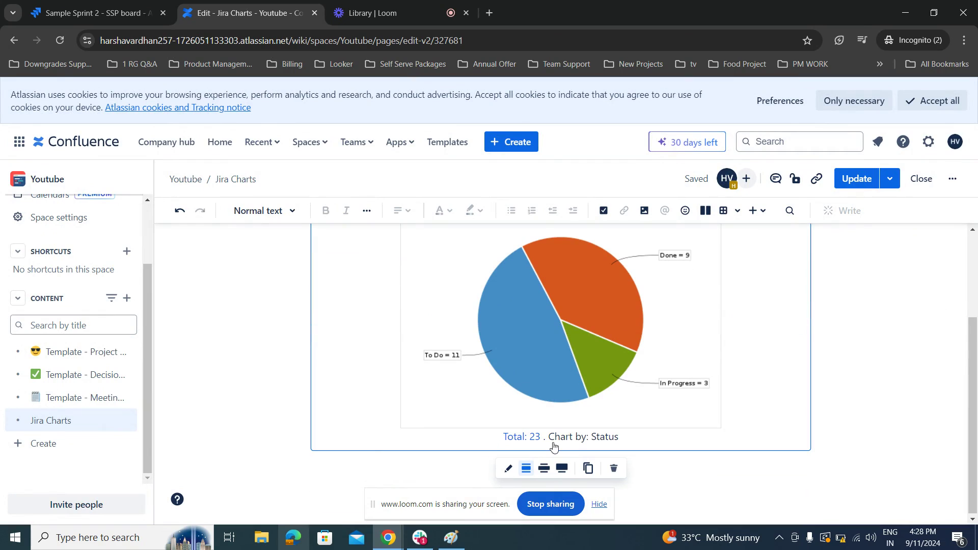
Reopen the embedded pie chart and turn off Show border and Show chart information
{"action": "left_click", "coordinate": [509, 469]}
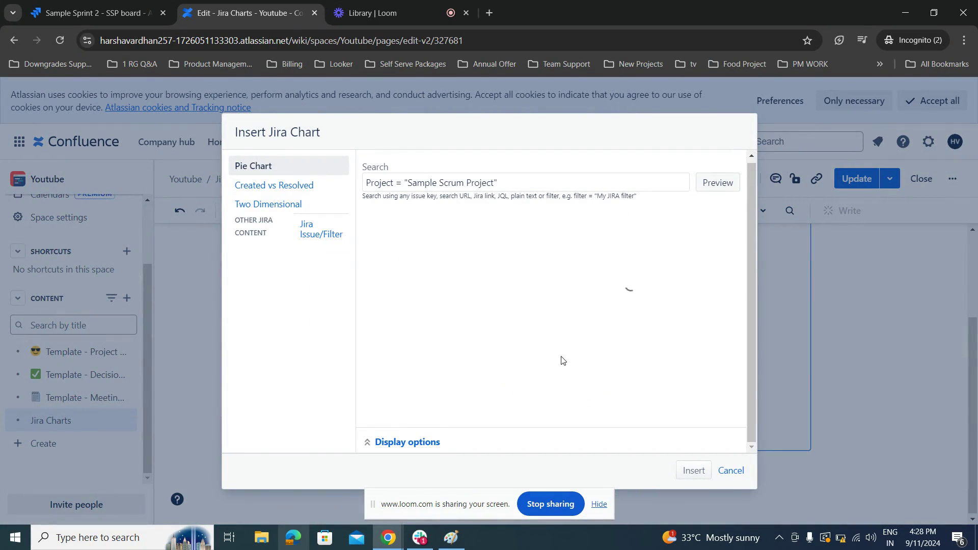
{"action": "left_click", "coordinate": [382, 442]}
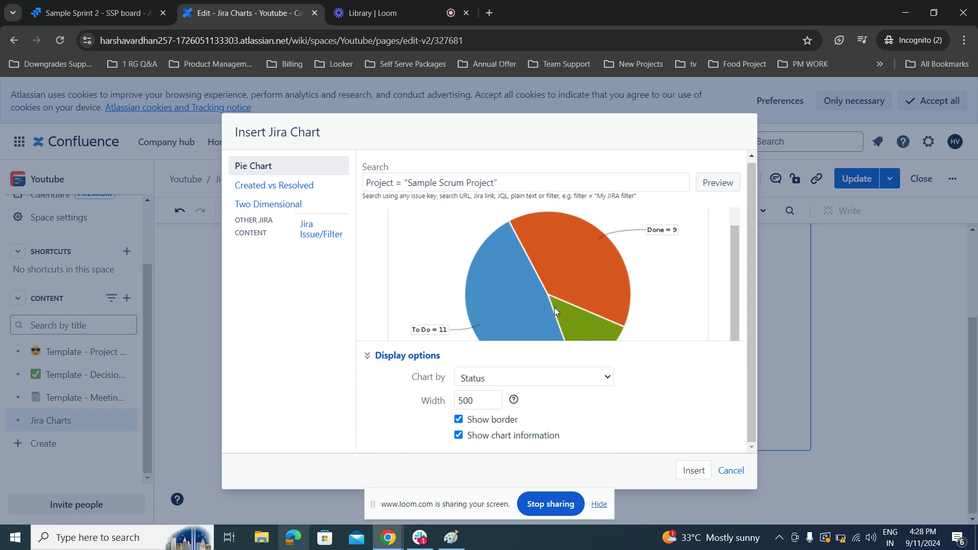
{"action": "left_click", "coordinate": [459, 419]}
{"action": "left_click", "coordinate": [459, 435]}
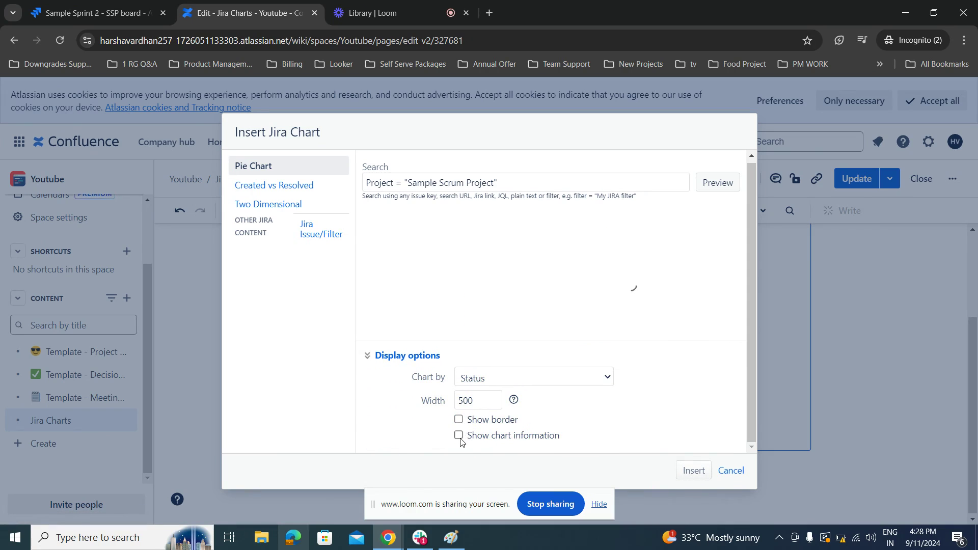
{"action": "left_click", "coordinate": [694, 470]}
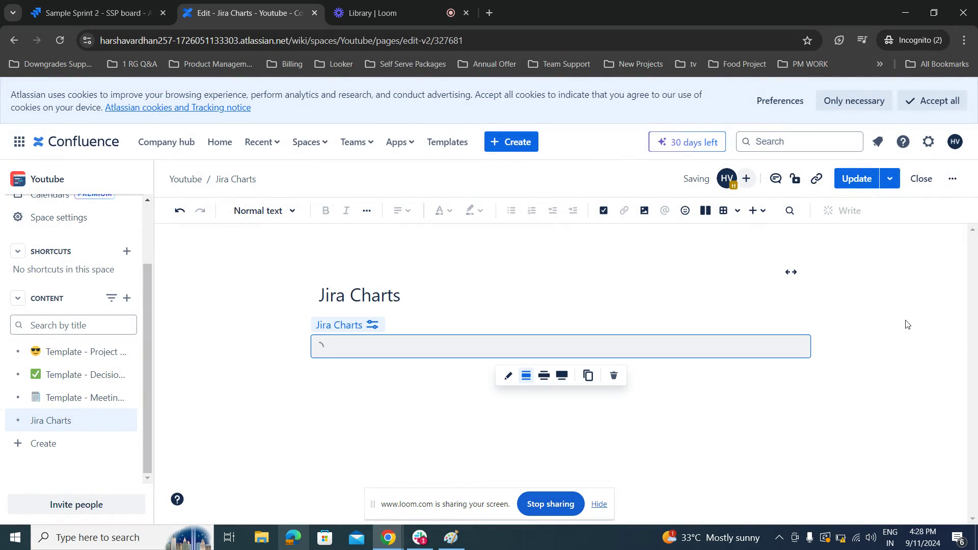
{"action": "scroll", "coordinate": [845, 298], "scroll_direction": "down", "scroll_amount": 2}
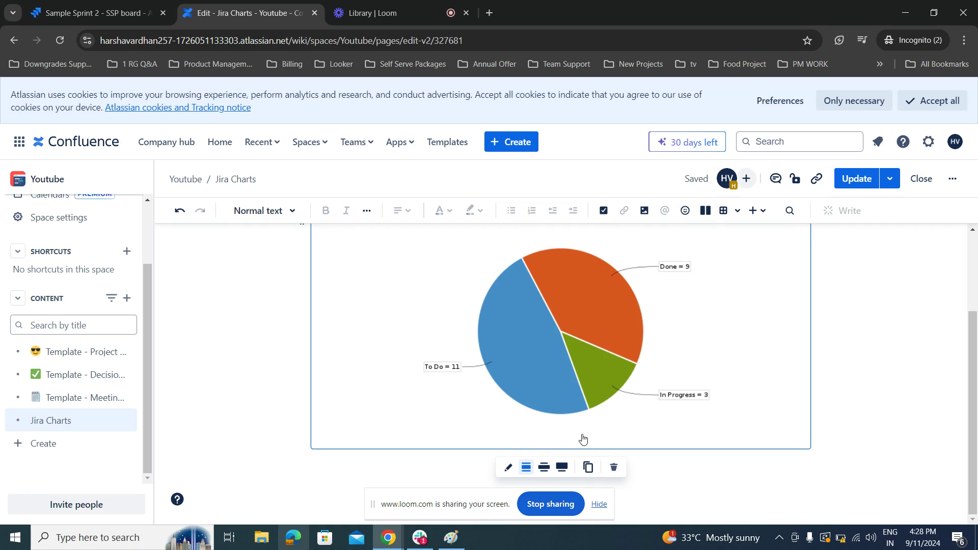
Reopen the pie chart and re-enable Show border and Show chart information
{"action": "left_click", "coordinate": [508, 467]}
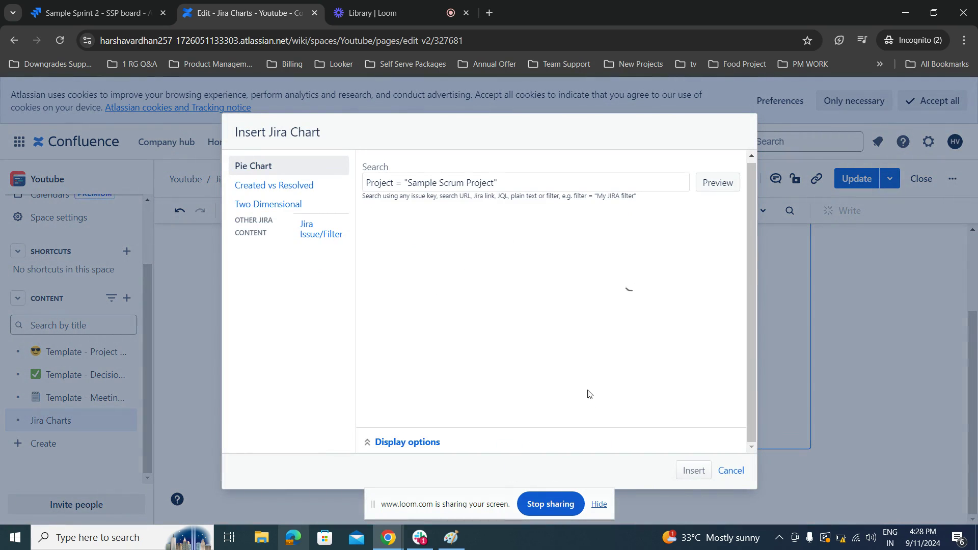
{"action": "left_click", "coordinate": [377, 442]}
{"action": "left_click", "coordinate": [458, 419]}
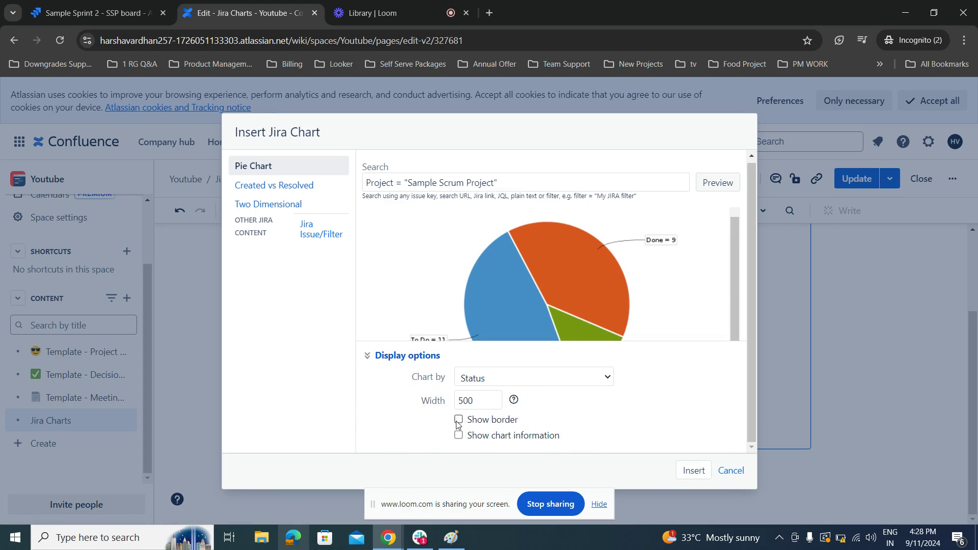
{"action": "left_click", "coordinate": [458, 436]}
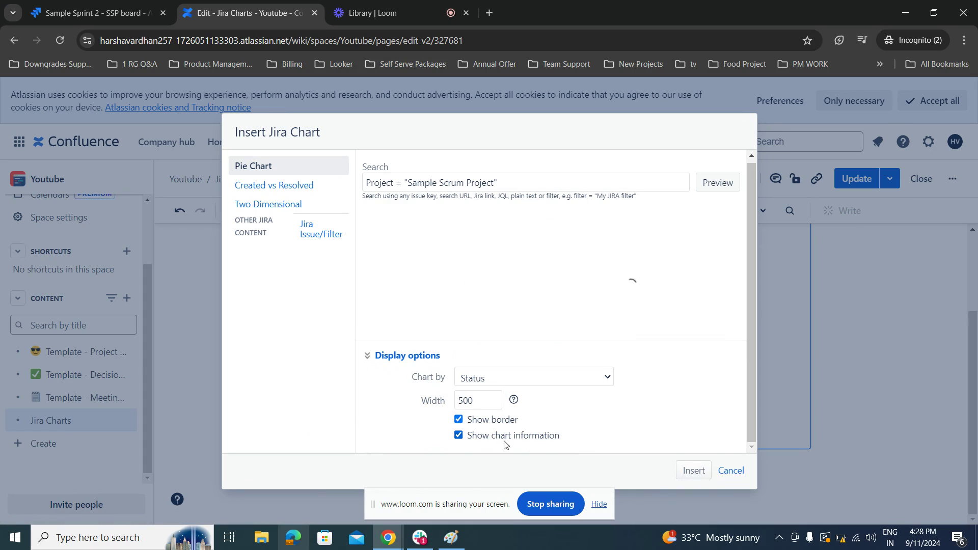
{"action": "left_click", "coordinate": [694, 471]}
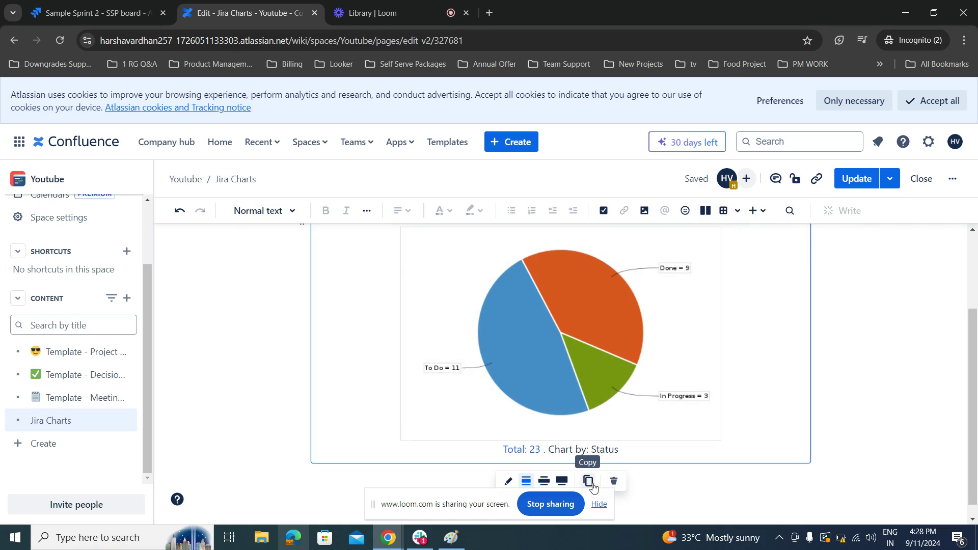
{"action": "left_click", "coordinate": [562, 481]}
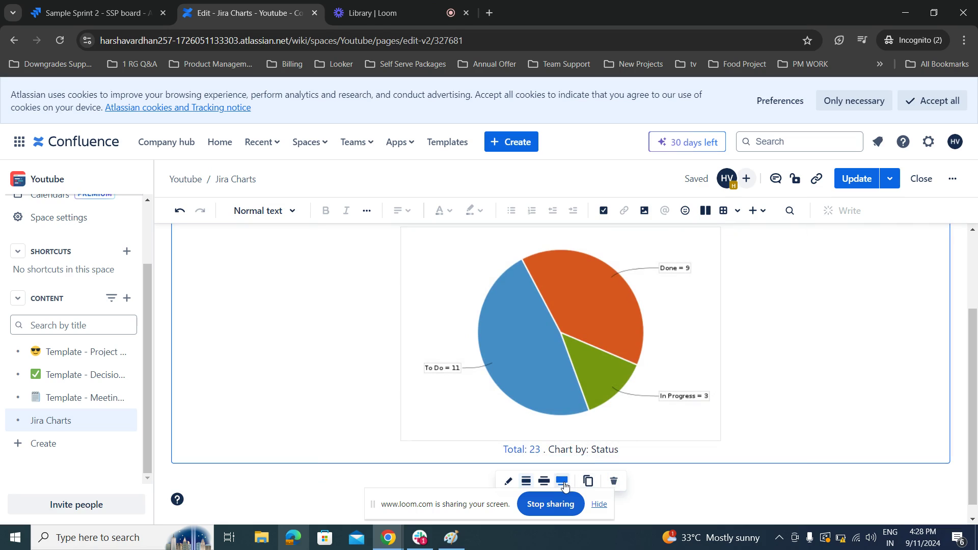
{"action": "left_click", "coordinate": [544, 482]}
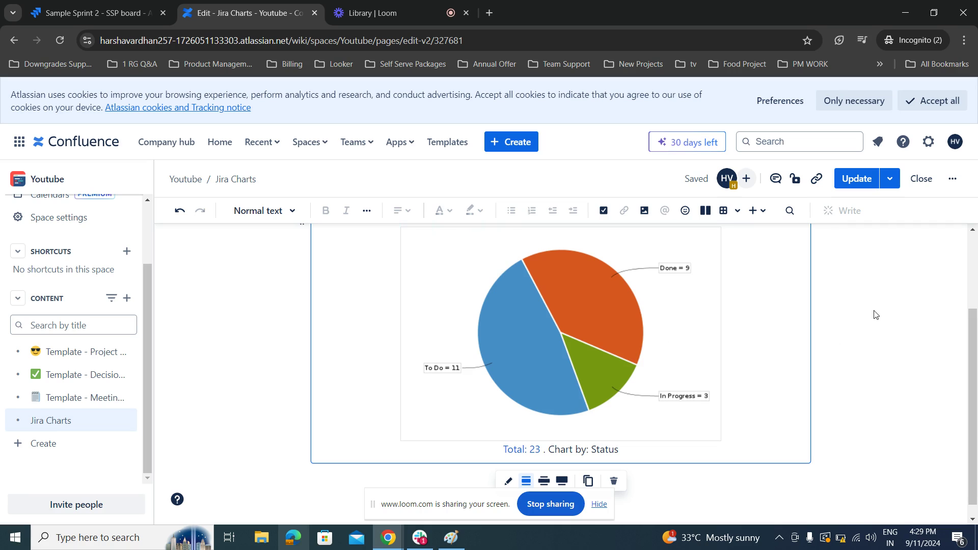
{"action": "scroll", "coordinate": [877, 315], "scroll_direction": "up", "scroll_amount": 2}
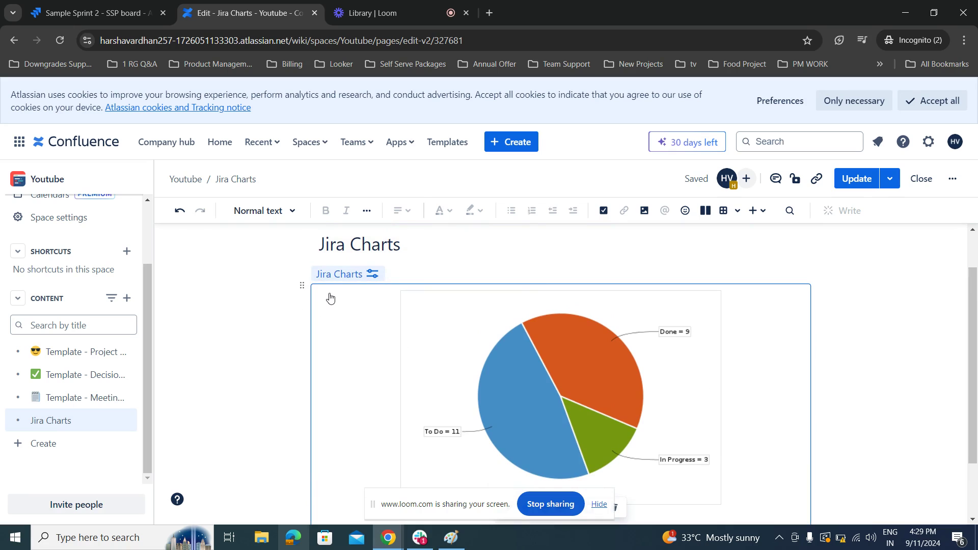
{"action": "left_click", "coordinate": [757, 210]}
{"action": "type", "text": "pie chart"}
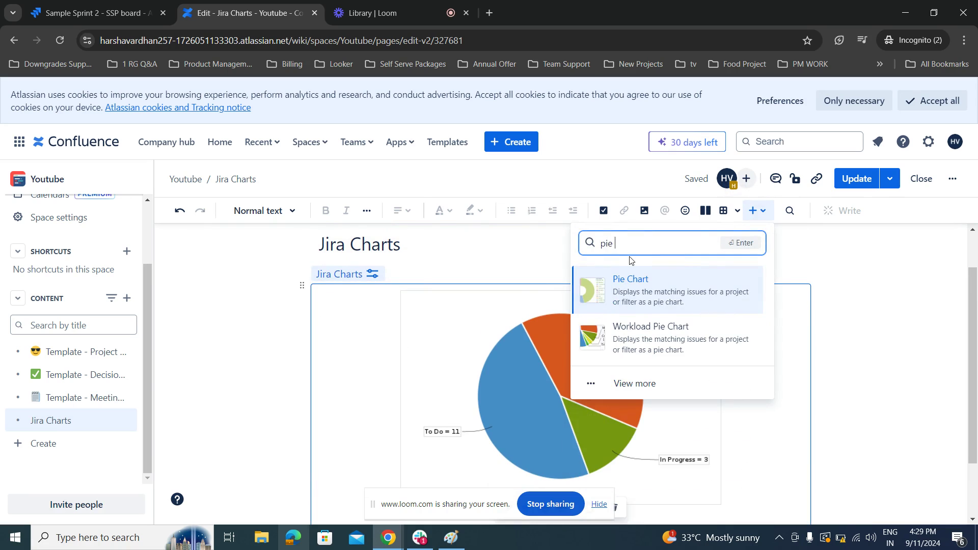
{"action": "left_click", "coordinate": [697, 293]}
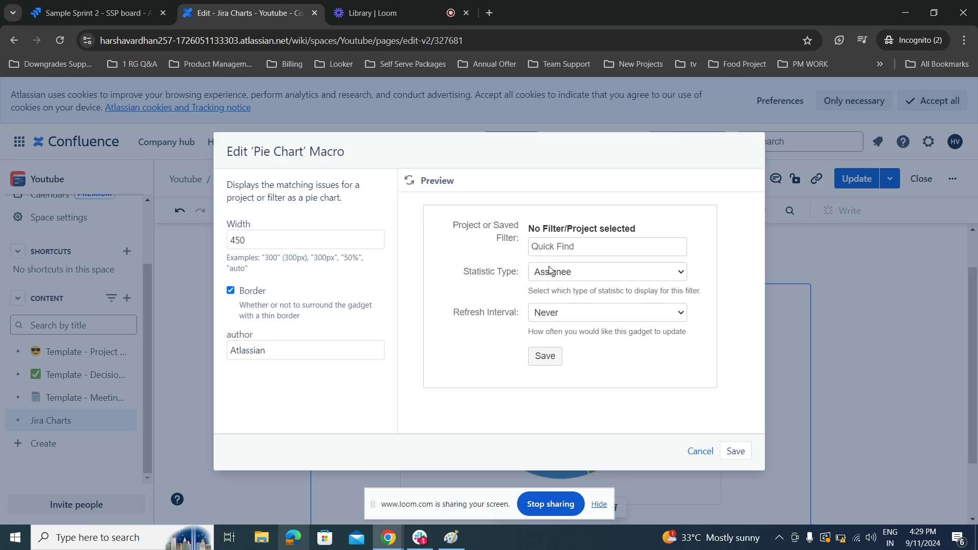
{"action": "left_click", "coordinate": [701, 451]}
Open a new Jira Charts element and view the Two Dimensional and Created vs Resolved types
{"action": "left_click", "coordinate": [753, 211]}
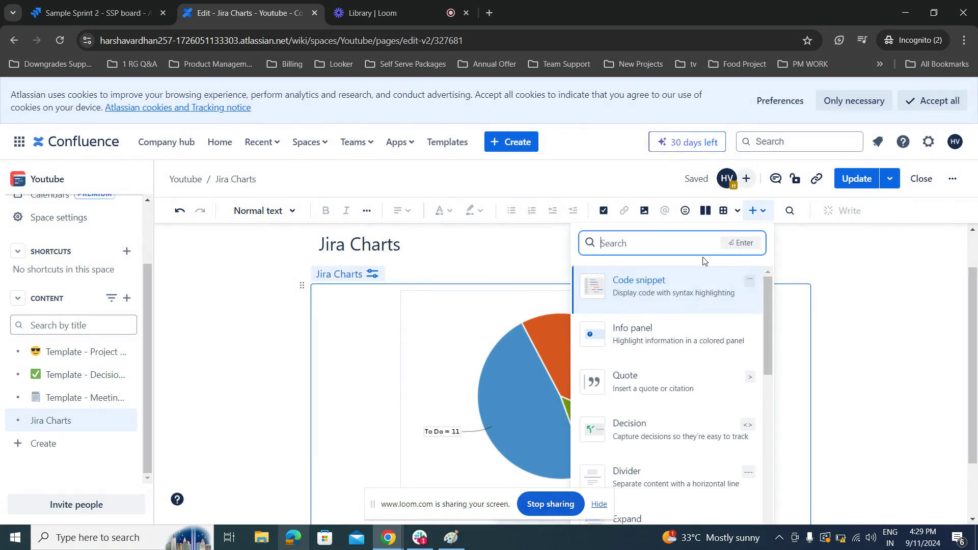
{"action": "type", "text": "jira"}
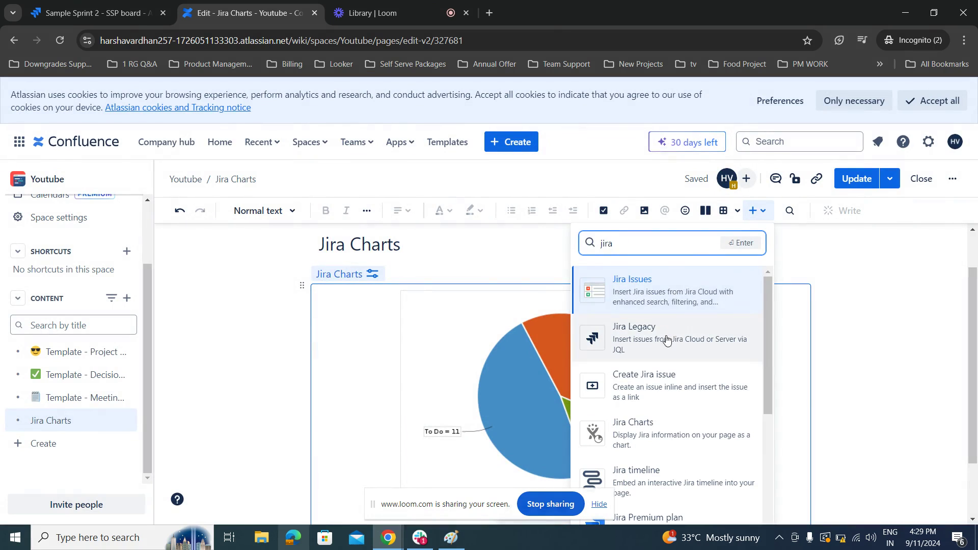
{"action": "type", "text": " chart"}
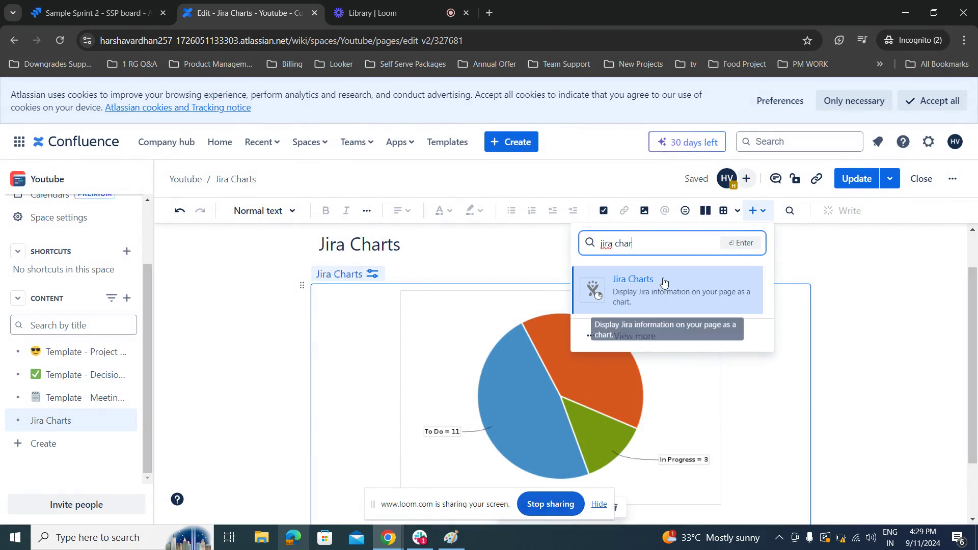
{"action": "left_click", "coordinate": [664, 285]}
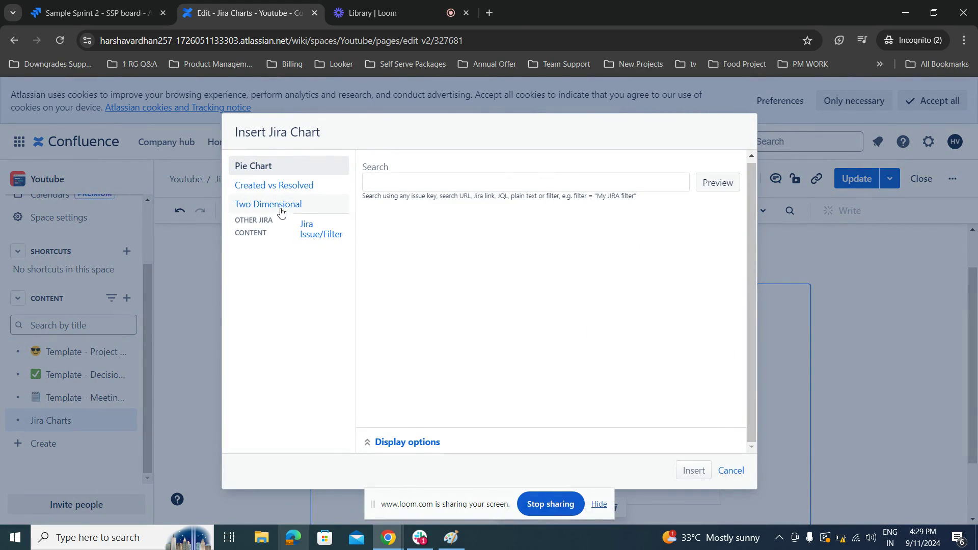
{"action": "left_click", "coordinate": [268, 204]}
{"action": "left_click", "coordinate": [282, 189]}
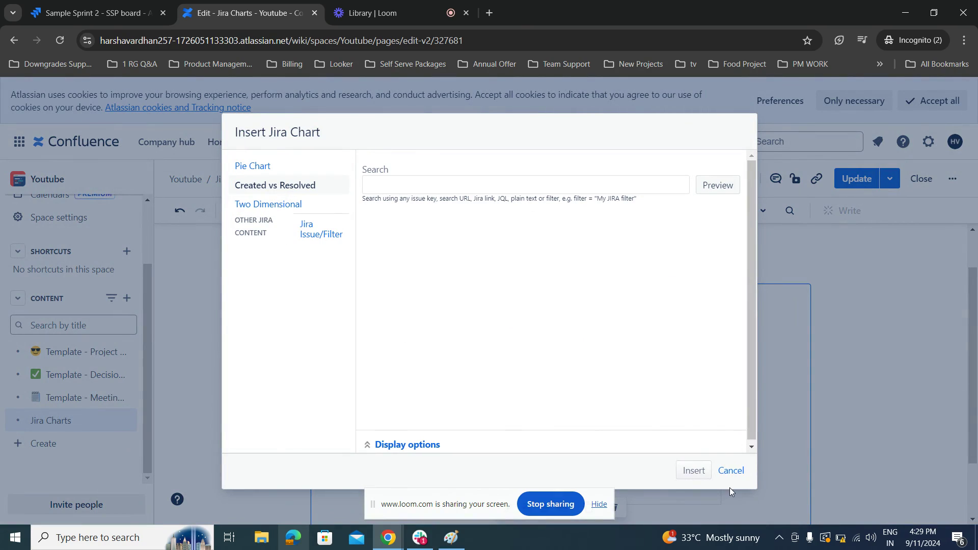
Cancel the Insert Jira Chart dialog without adding a second chart
{"action": "left_click", "coordinate": [732, 471]}
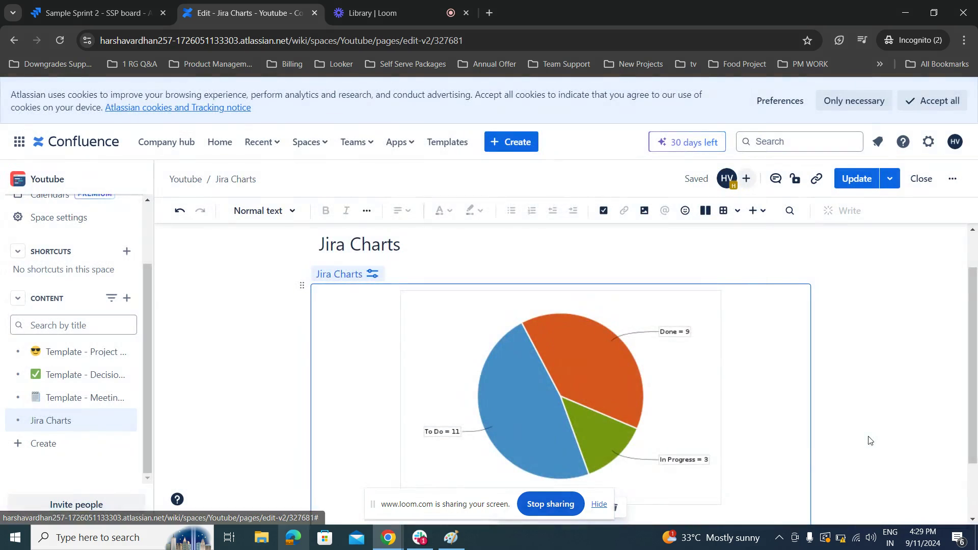
{"action": "scroll", "coordinate": [822, 271], "scroll_direction": "down", "scroll_amount": 2}
{"action": "scroll", "coordinate": [870, 354], "scroll_direction": "up", "scroll_amount": 2}
{"action": "scroll", "coordinate": [871, 354], "scroll_direction": "up", "scroll_amount": 1}
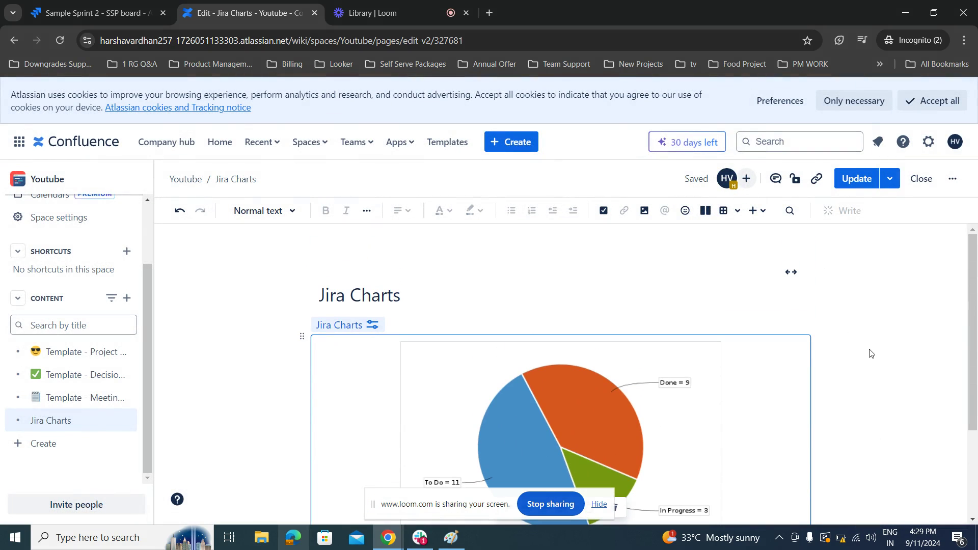